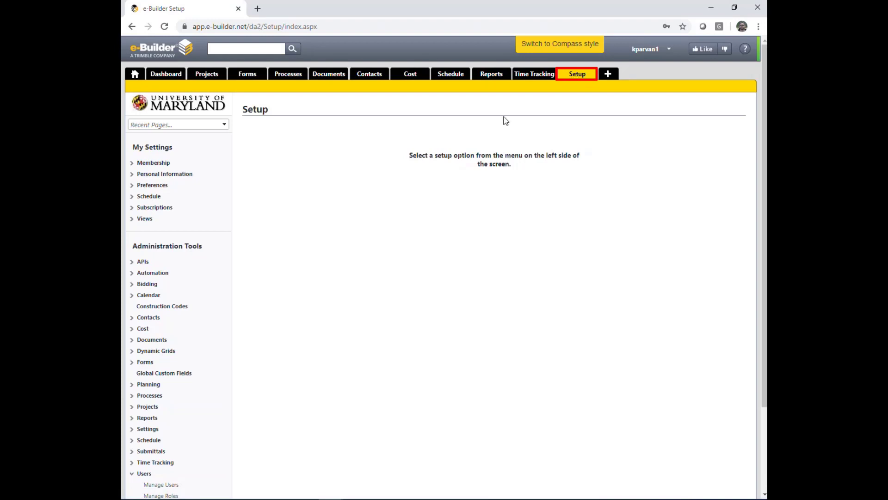
Open the account's user management and filter the user list by the person's last name
{"action": "scroll", "coordinate": [131, 294], "scroll_direction": "down", "scroll_amount": 3}
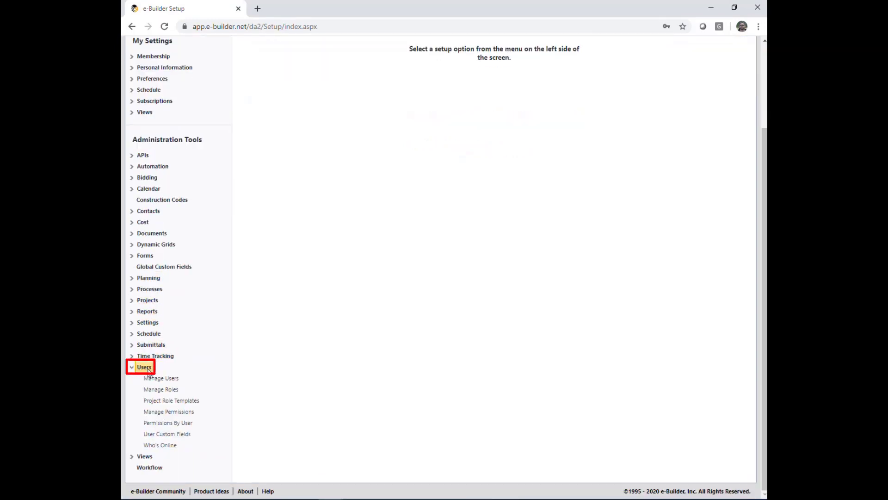
{"action": "left_click", "coordinate": [175, 379]}
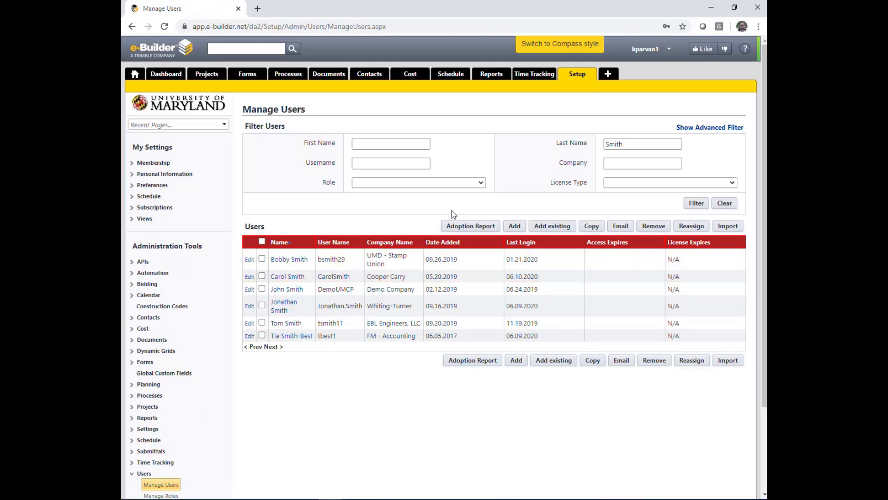
{"action": "left_click", "coordinate": [369, 146]}
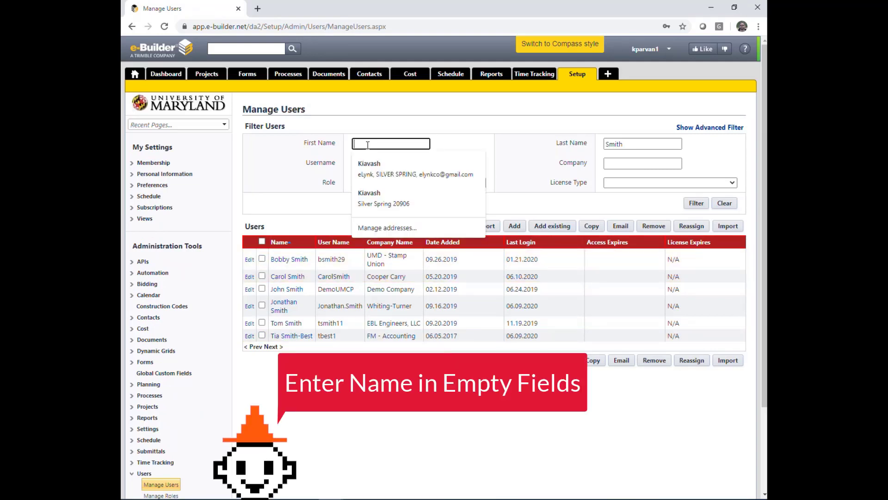
{"action": "left_click", "coordinate": [647, 145]}
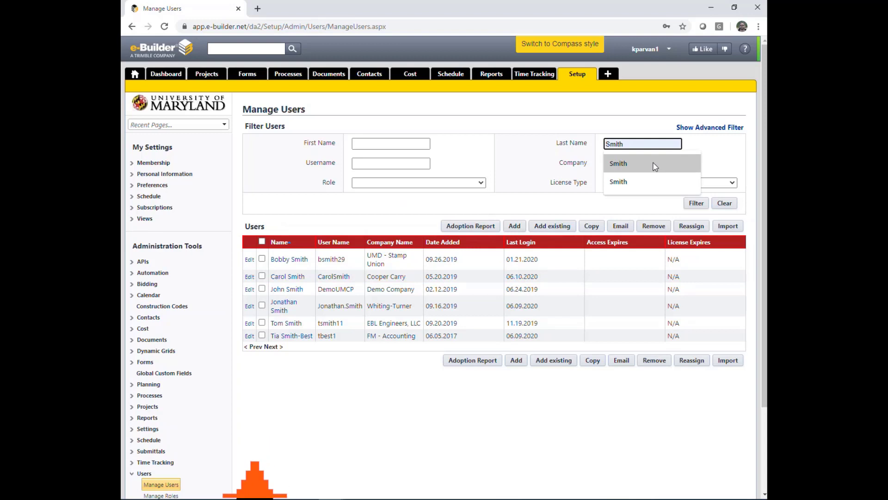
{"action": "left_click_drag", "start_coordinate": [636, 143], "coordinate": [593, 145]}
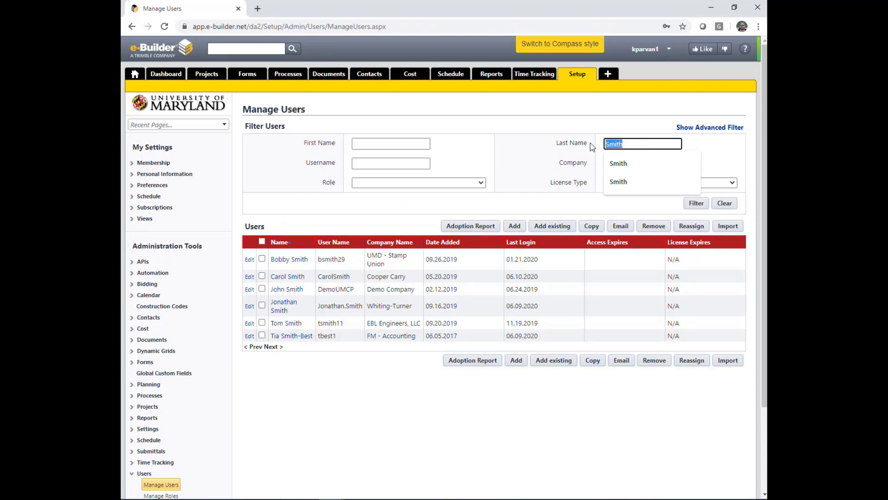
{"action": "type", "text": "S"}
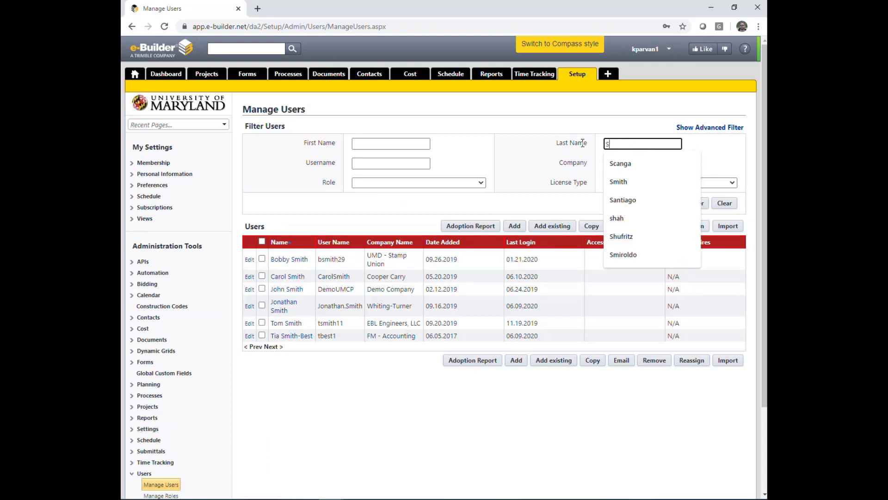
{"action": "type", "text": "mith"}
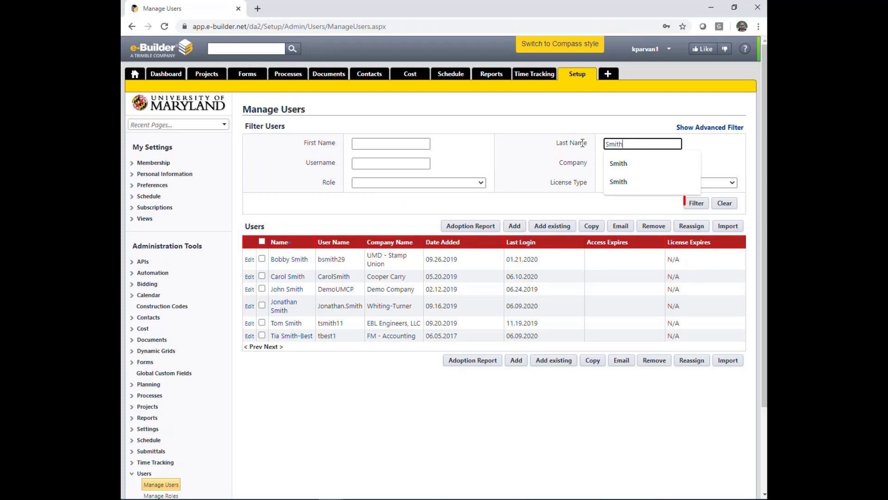
{"action": "key", "text": "Return"}
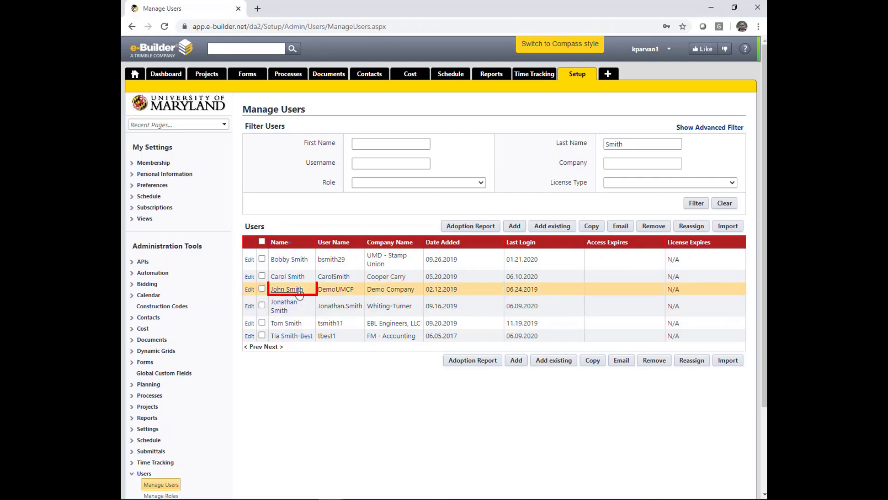
In the membership settings of the Demo Company user, add UMD - COLE FIELD HOUSE to the projects the user is a member of
{"action": "left_click", "coordinate": [283, 291]}
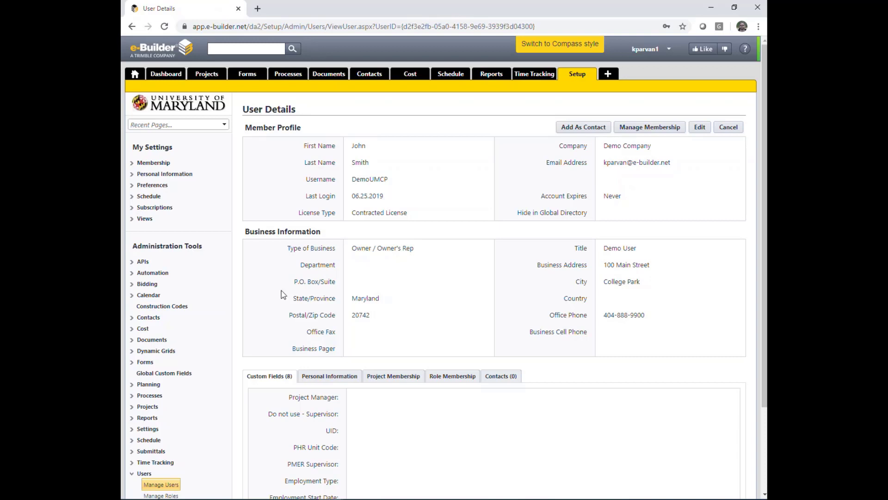
{"action": "left_click", "coordinate": [641, 130]}
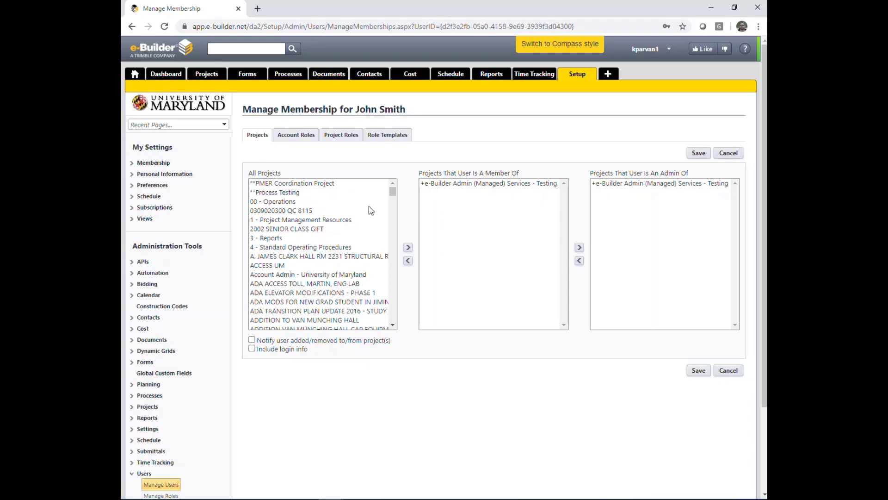
{"action": "left_click_drag", "start_coordinate": [390, 194], "coordinate": [399, 279]}
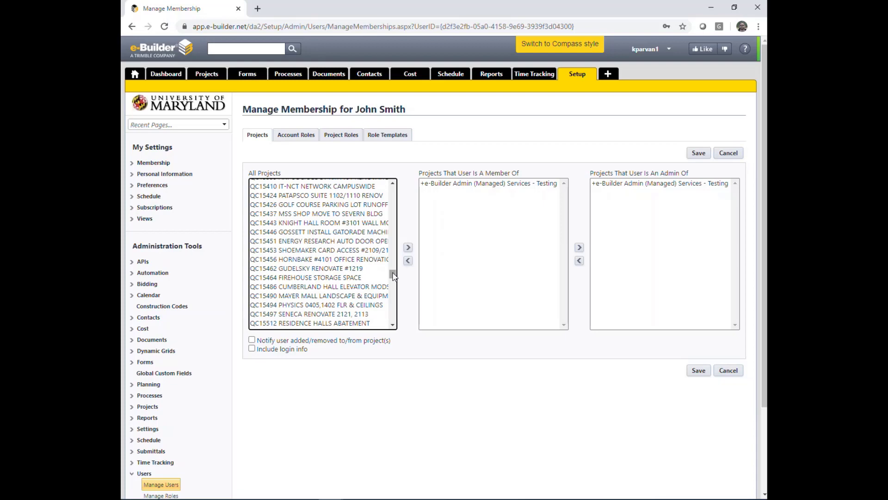
{"action": "left_click_drag", "start_coordinate": [393, 275], "coordinate": [393, 307]}
{"action": "scroll", "coordinate": [364, 306], "scroll_direction": "down", "scroll_amount": 5}
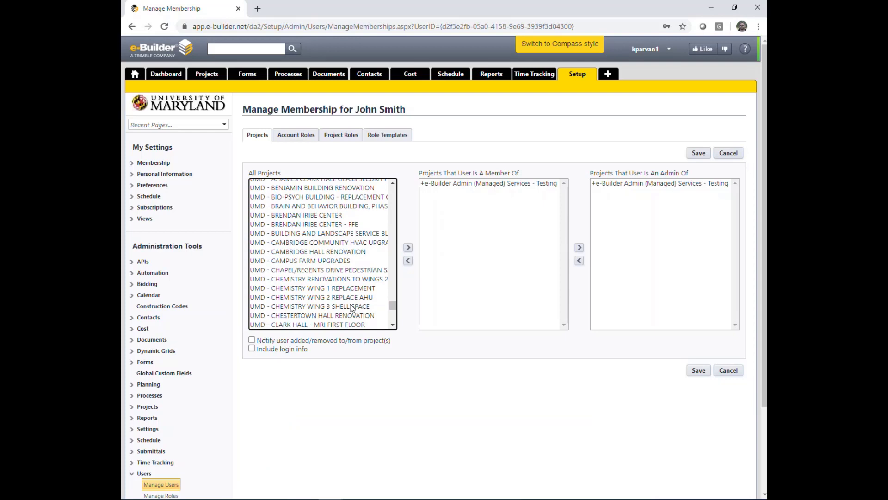
{"action": "scroll", "coordinate": [351, 307], "scroll_direction": "down", "scroll_amount": 1}
{"action": "left_click", "coordinate": [288, 283]}
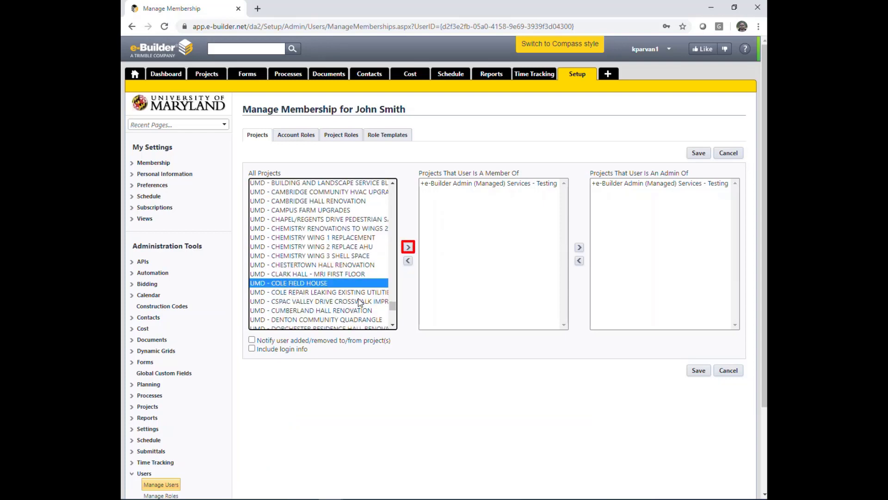
{"action": "left_click", "coordinate": [408, 248]}
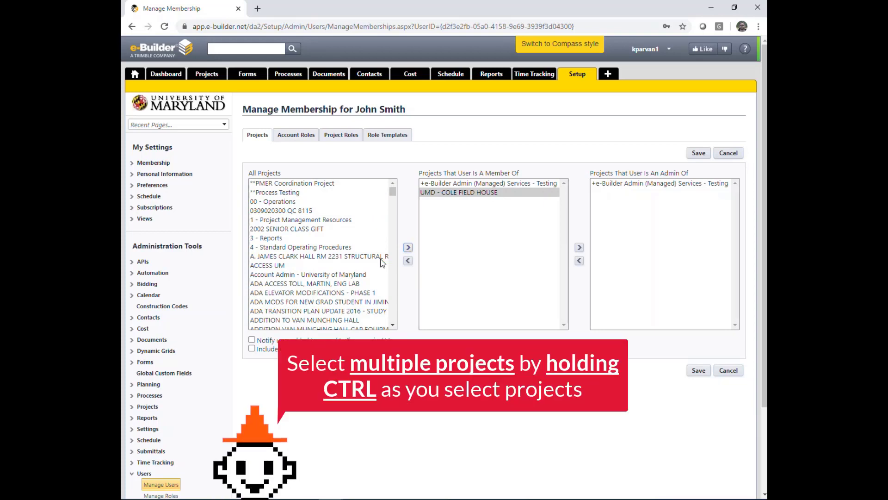
Select the Animal Sci/Ag Engr ADA restroom, ADELPHI RD OFC ANNEX (HUMPHREY HOUSE) and ADA TRANSITION PLAN UPDATE 2016 - STUDY projects together
{"action": "scroll", "coordinate": [327, 304], "scroll_direction": "down", "scroll_amount": 2}
{"action": "left_click", "coordinate": [310, 291]}
{"action": "left_click", "coordinate": [312, 237], "text": "ctrl"}
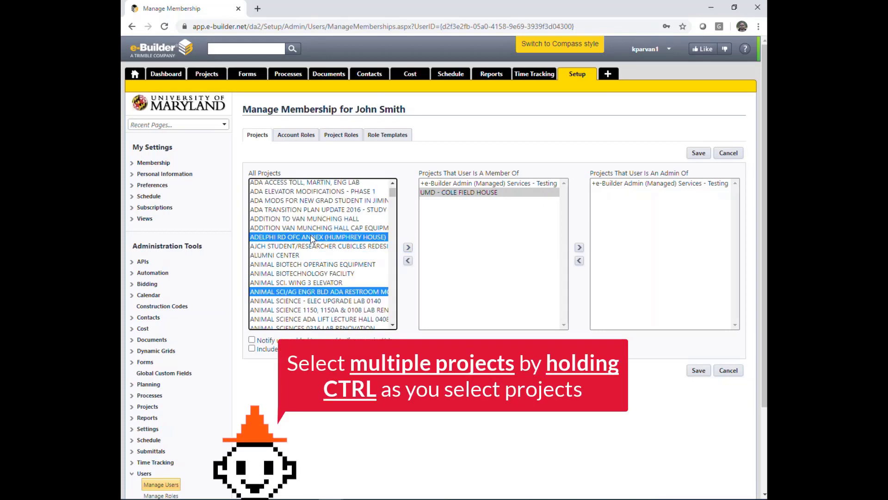
{"action": "left_click", "coordinate": [313, 210], "text": "ctrl"}
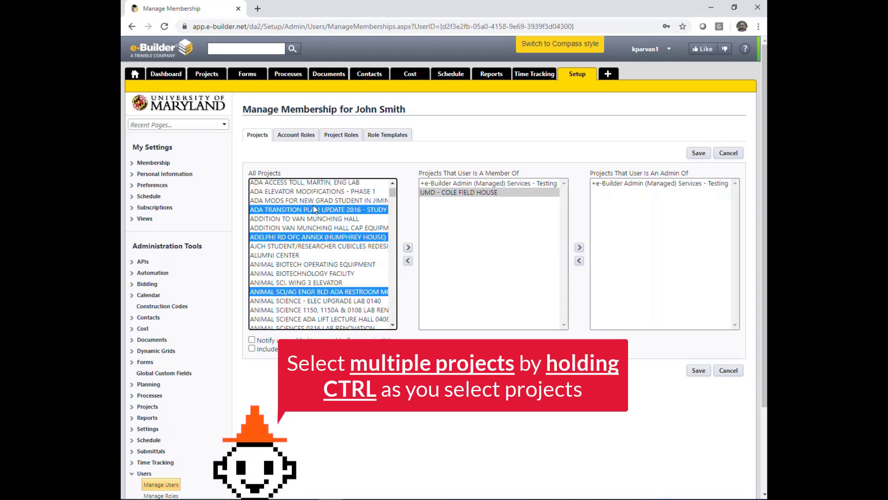
Select all consecutive projects from ANIMAL BIOTECH OPERATING EQUIPMENT through ANIMAL SCIENCES 2417 refrigeration repair and enable notifying the user of project additions or removals
{"action": "left_click", "coordinate": [316, 266]}
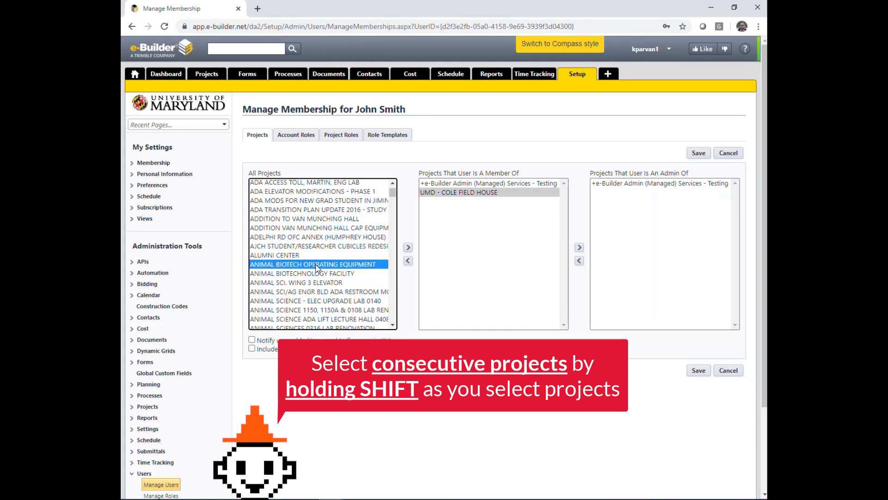
{"action": "scroll", "coordinate": [296, 282], "scroll_direction": "down", "scroll_amount": 1}
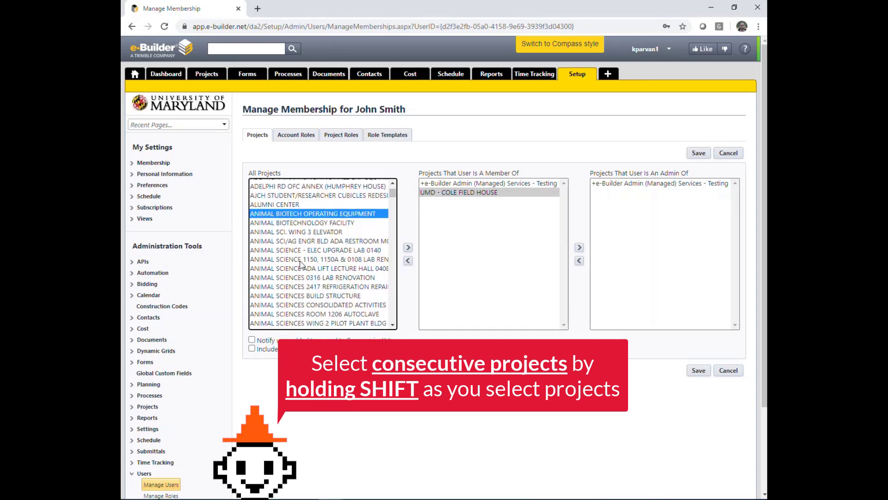
{"action": "left_click", "coordinate": [304, 286], "text": "shift"}
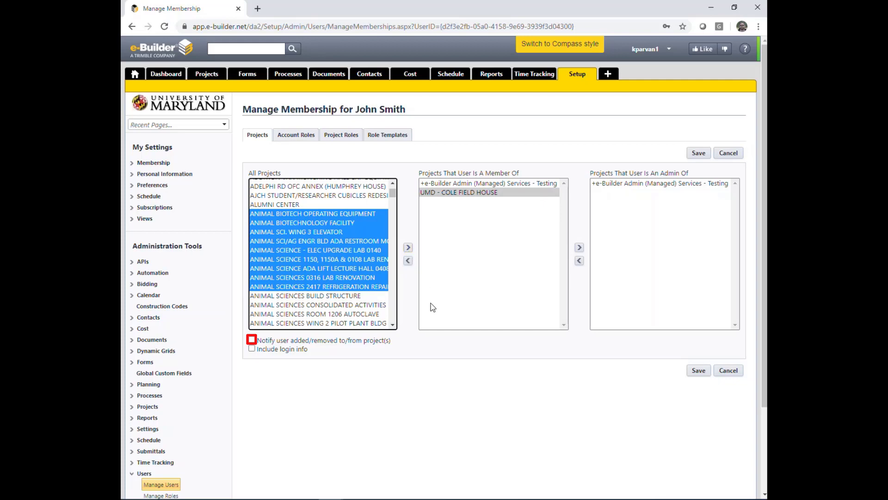
{"action": "left_click", "coordinate": [251, 340]}
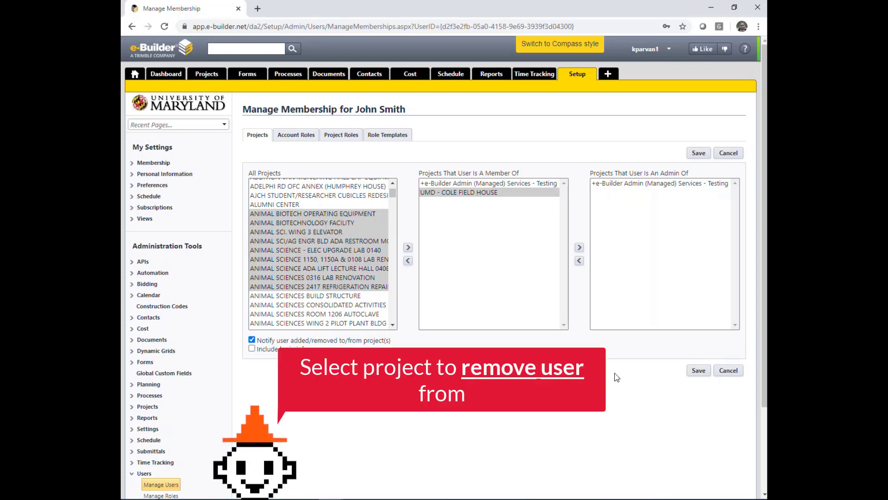
Remove UMD - COLE FIELD HOUSE from the user's member projects and leave the membership settings without saving
{"action": "left_click", "coordinate": [443, 239]}
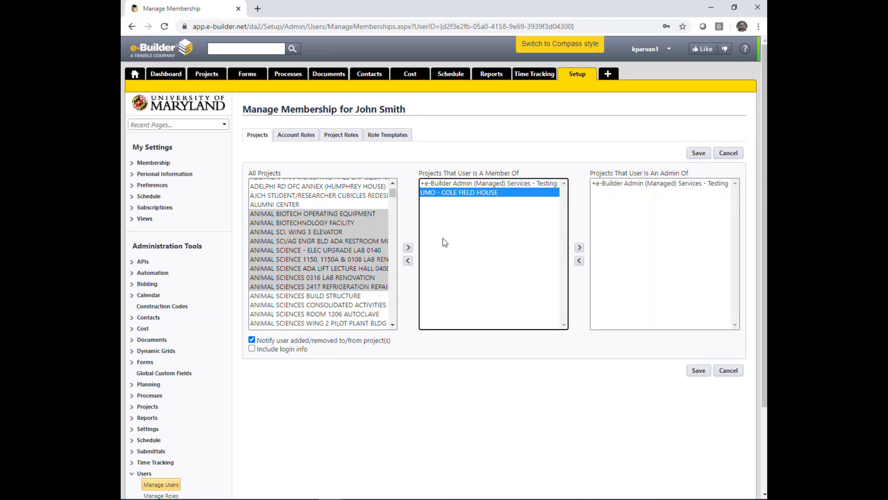
{"action": "left_click", "coordinate": [408, 262]}
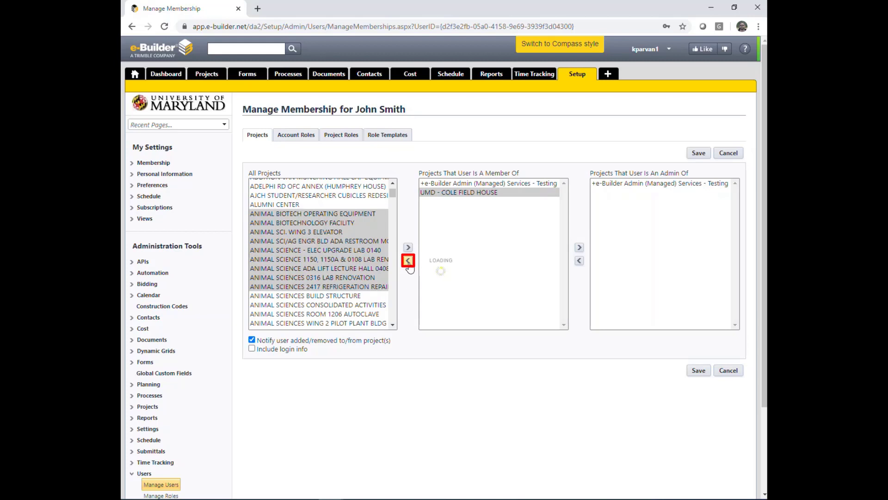
{"action": "left_click", "coordinate": [467, 241]}
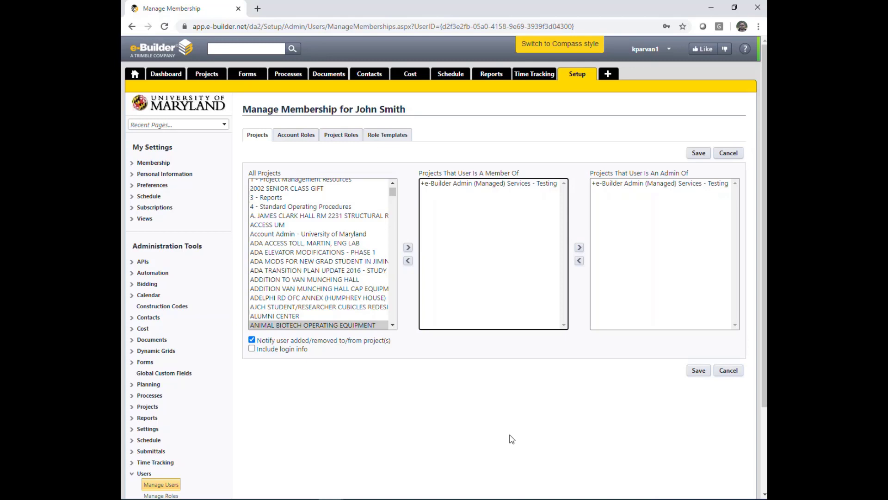
{"action": "left_click", "coordinate": [734, 371]}
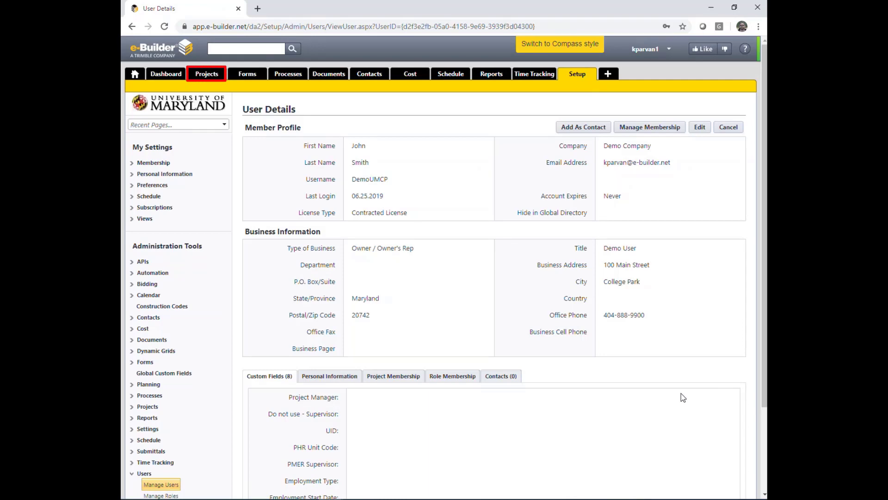
Search the projects for "umd - col" and open the UMD - COLE FIELD HOUSE project
{"action": "left_click", "coordinate": [207, 75]}
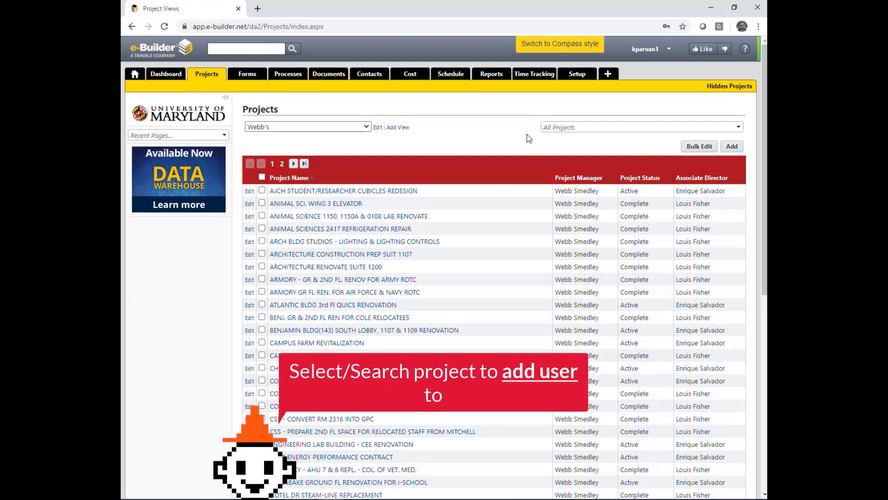
{"action": "left_click", "coordinate": [586, 128]}
{"action": "type", "text": "-"}
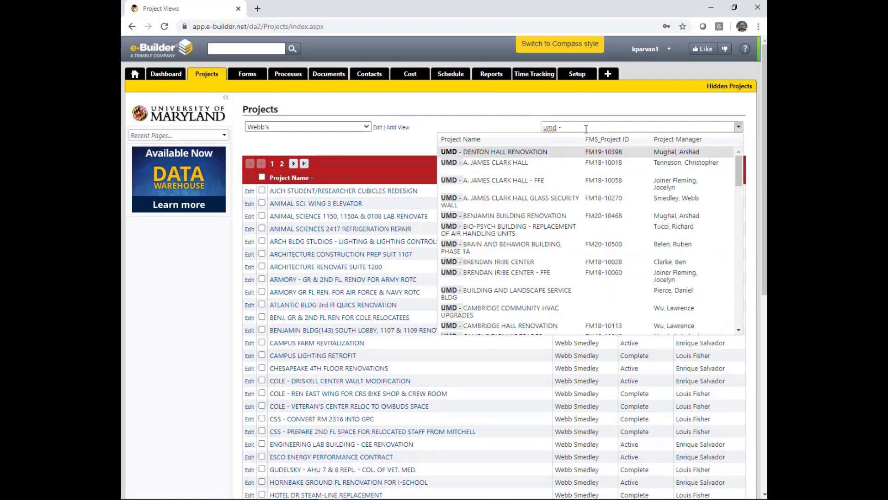
{"action": "type", "text": " col"}
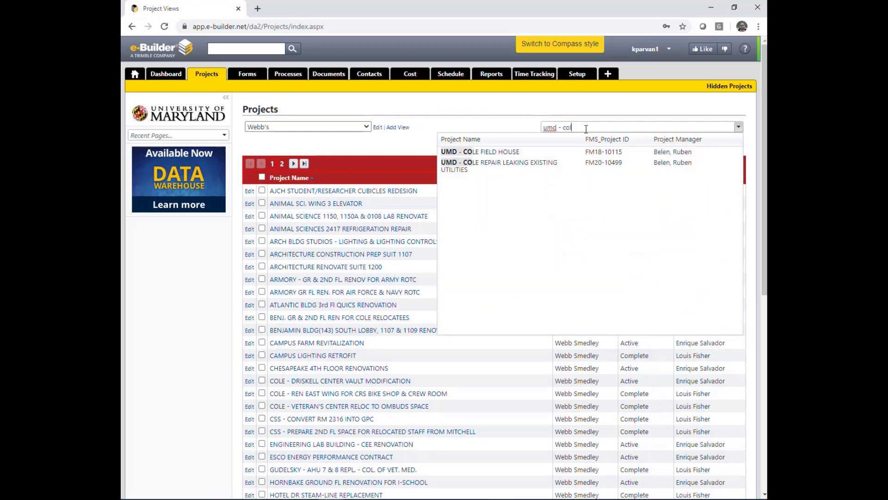
{"action": "left_click", "coordinate": [500, 154]}
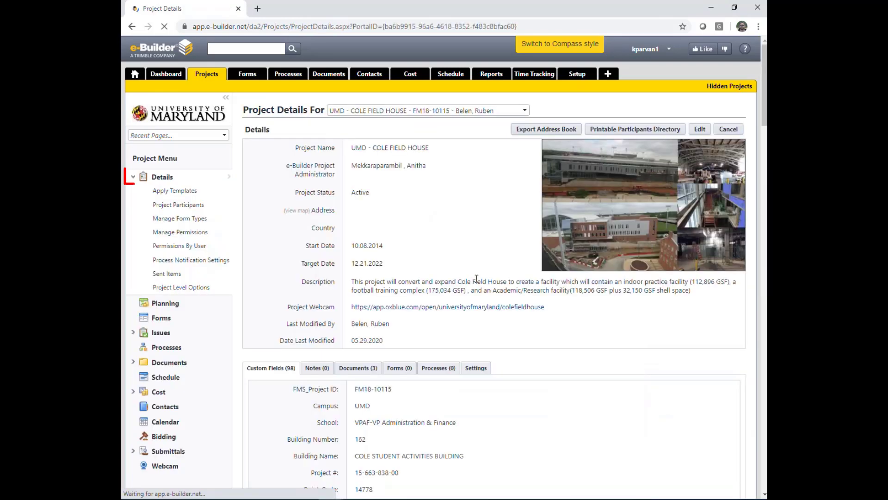
Open user management for the project's participants and filter the available users by the person's last name
{"action": "left_click", "coordinate": [189, 208]}
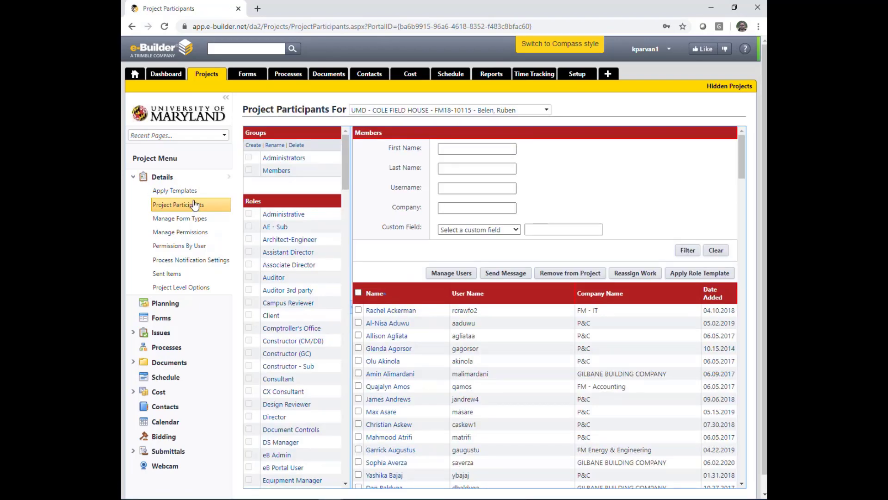
{"action": "left_click", "coordinate": [451, 273]}
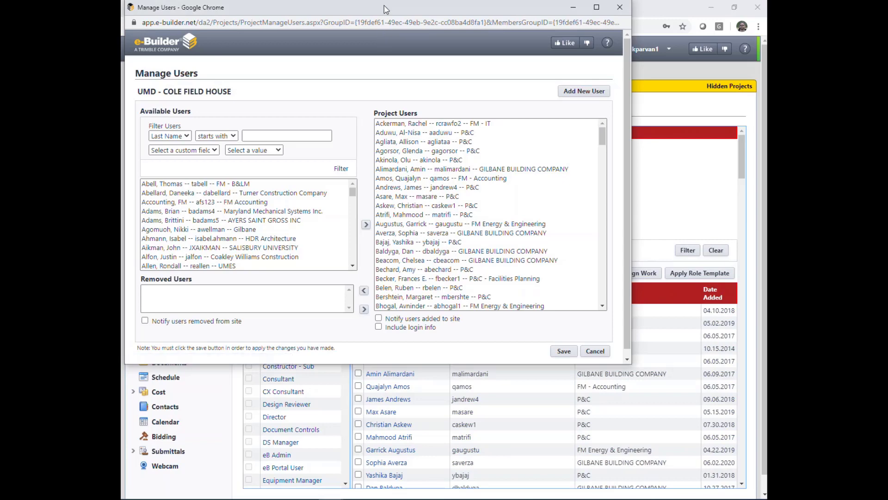
{"action": "left_click_drag", "start_coordinate": [384, 9], "coordinate": [418, 37]}
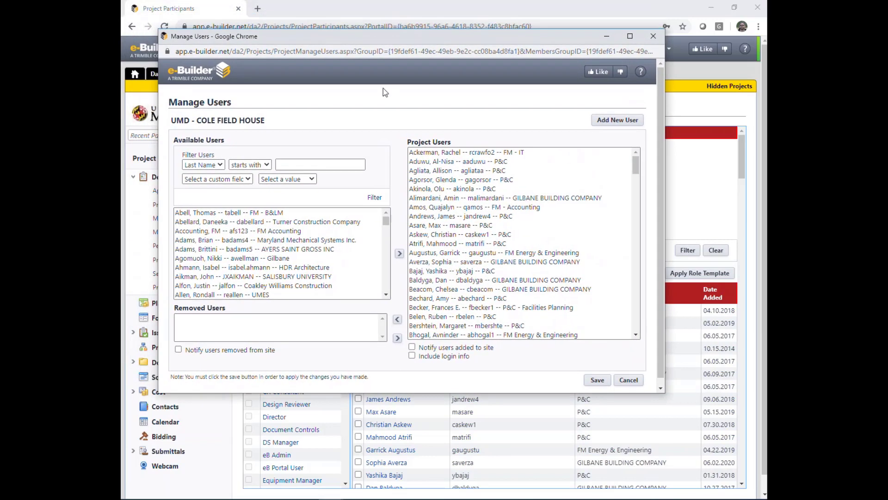
{"action": "left_click", "coordinate": [289, 162]}
{"action": "type", "text": "smith"}
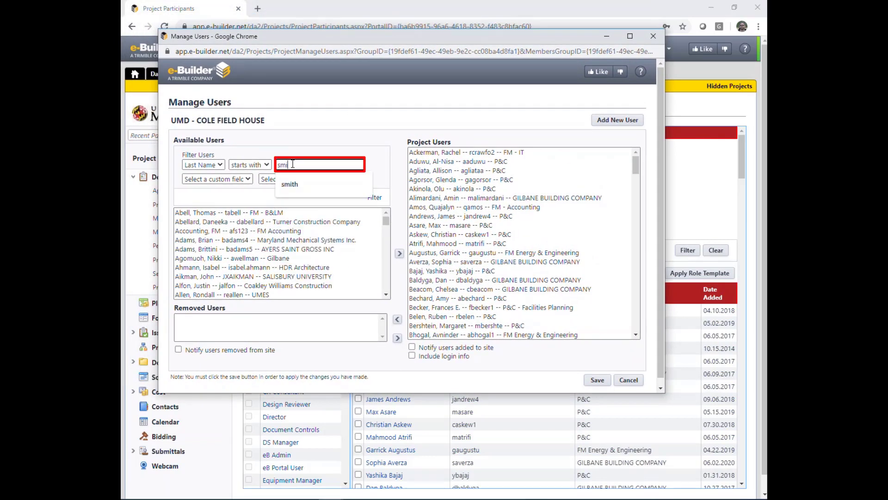
{"action": "left_click", "coordinate": [375, 199]}
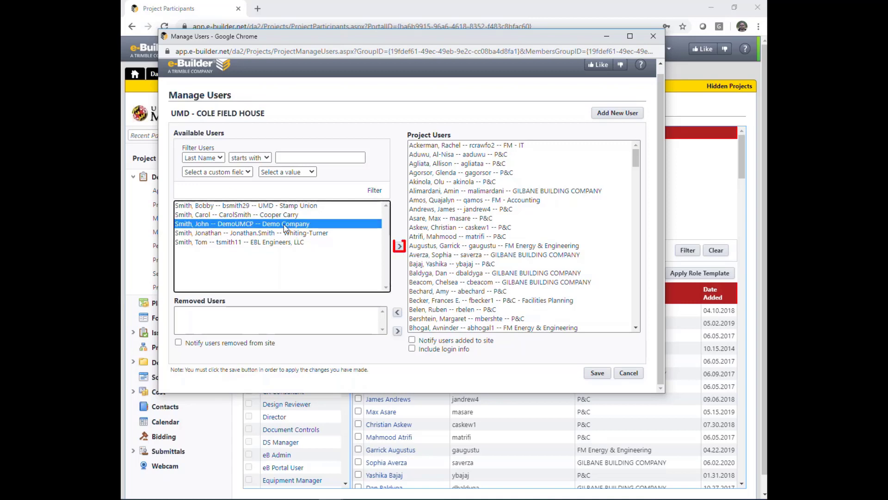
Add the available user from Demo Company to the UMD - COLE FIELD HOUSE project users
{"action": "left_click", "coordinate": [401, 247]}
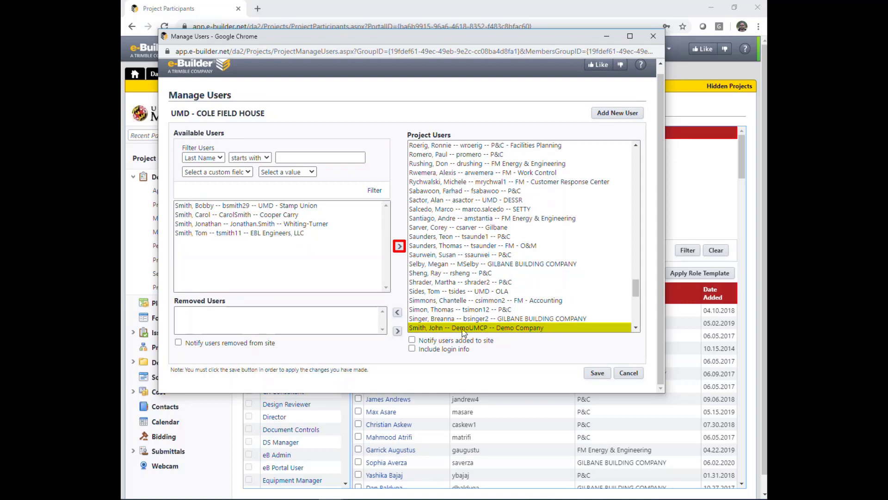
{"action": "left_click", "coordinate": [236, 215]}
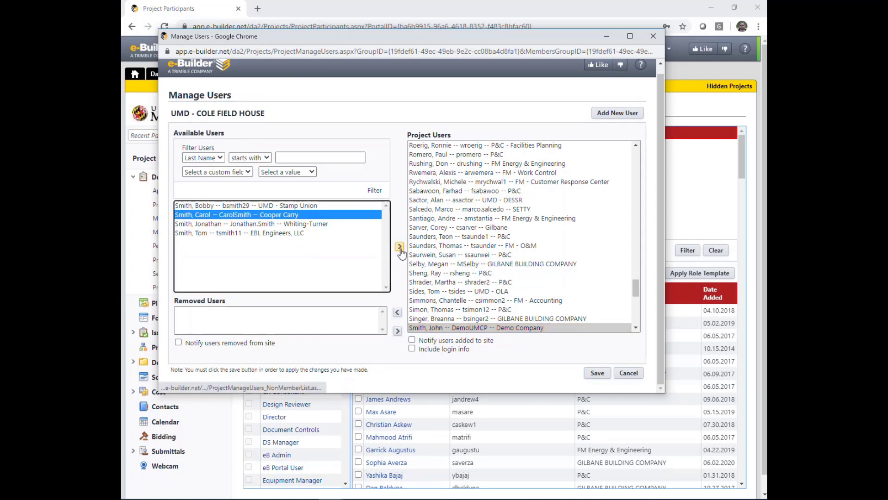
{"action": "left_click", "coordinate": [264, 233]}
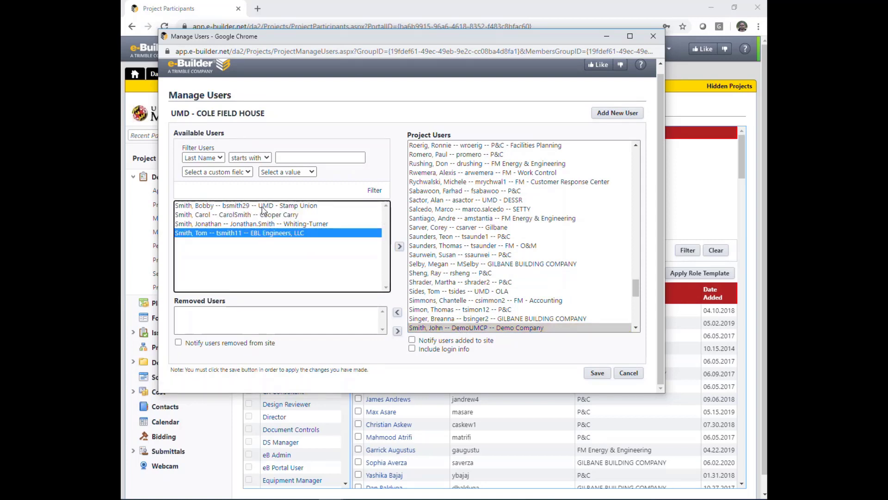
Filter the available users by company starting with "gilbane"
{"action": "left_click", "coordinate": [217, 158]}
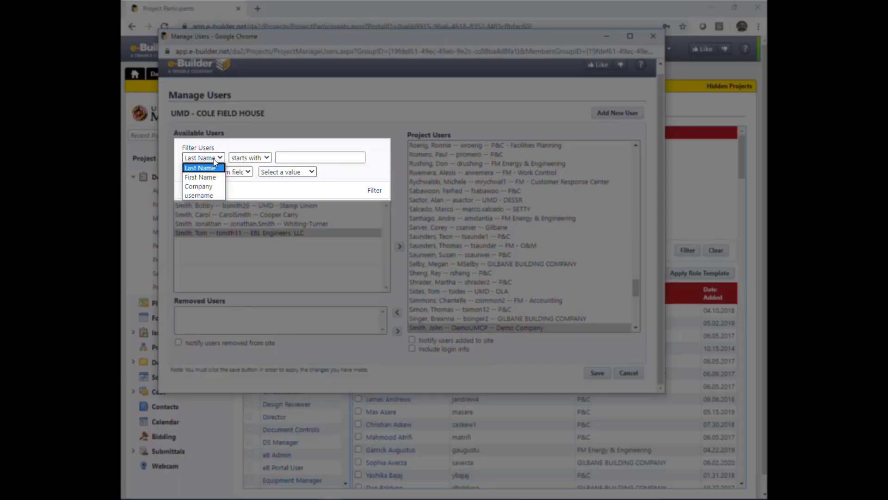
{"action": "left_click", "coordinate": [216, 186]}
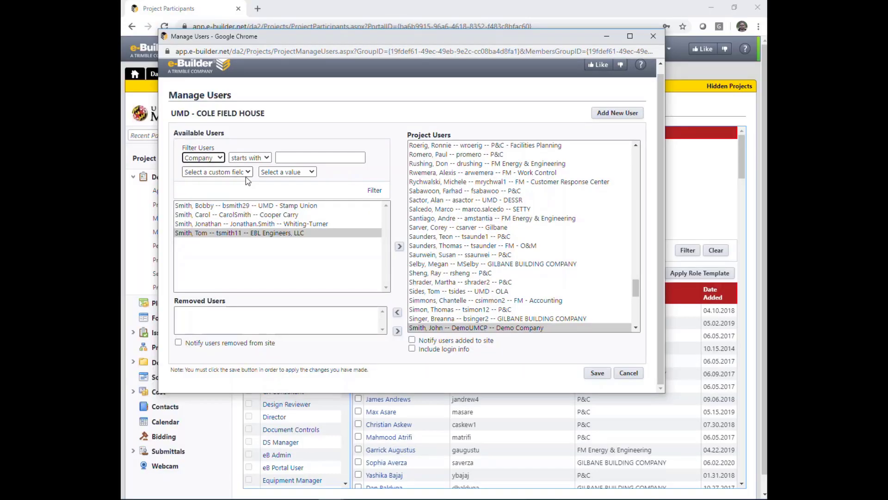
{"action": "left_click", "coordinate": [288, 158]}
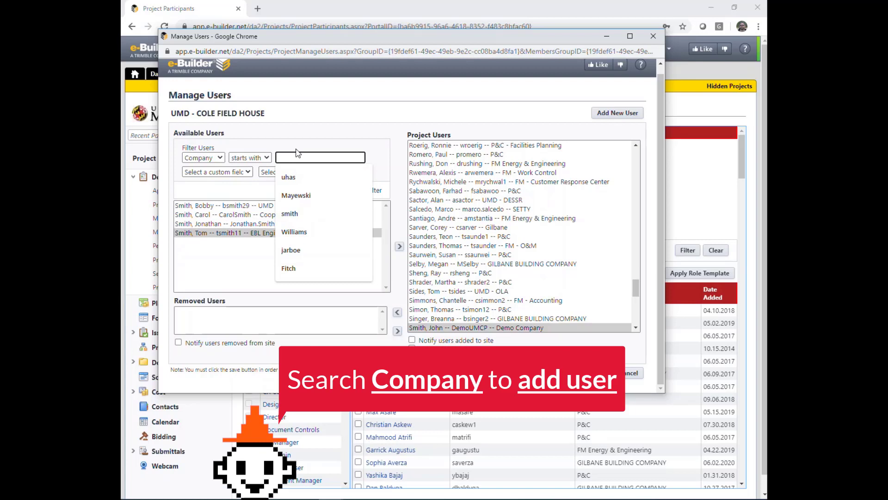
{"action": "type", "text": "gilbane"}
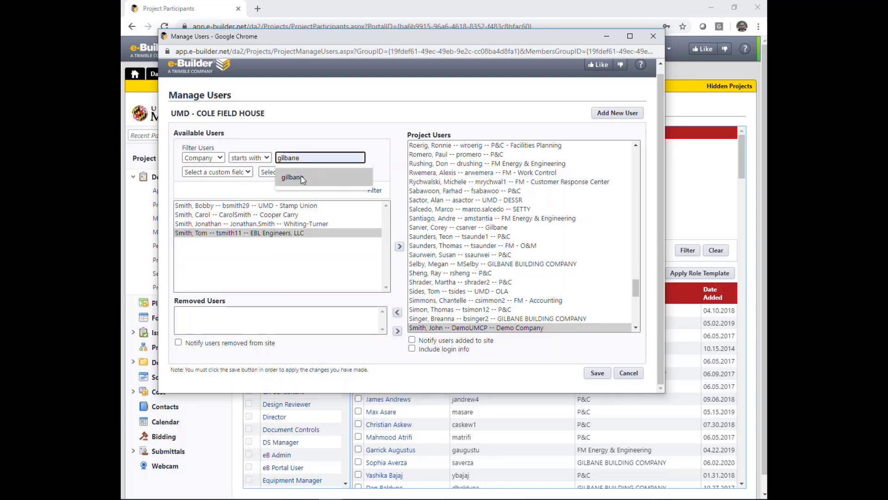
{"action": "left_click", "coordinate": [296, 177]}
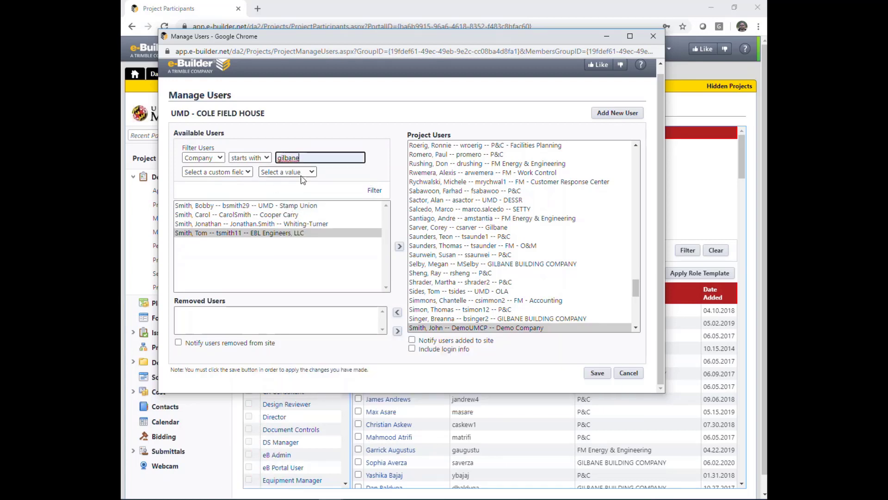
{"action": "left_click", "coordinate": [374, 190]}
Select the first, fourth, sixth and tenth available Gilbane users together and enable notifying users added to the site
{"action": "left_click", "coordinate": [384, 232]}
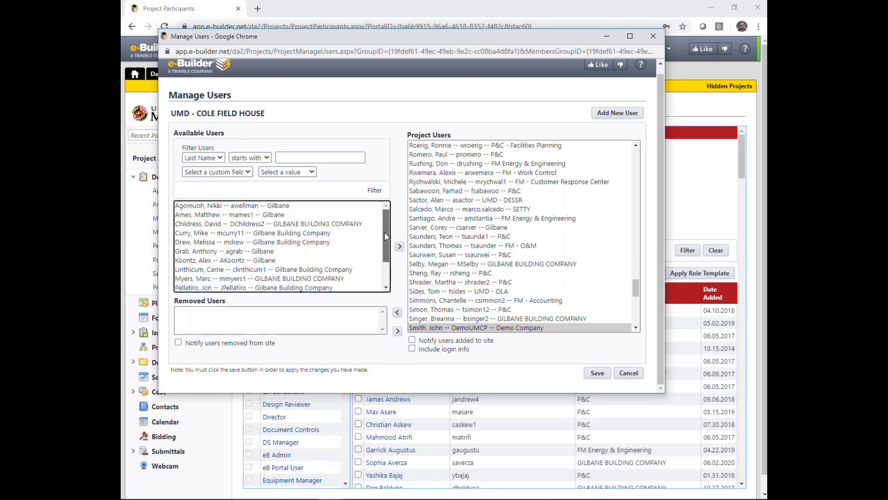
{"action": "scroll", "coordinate": [385, 232], "scroll_direction": "down", "scroll_amount": 1}
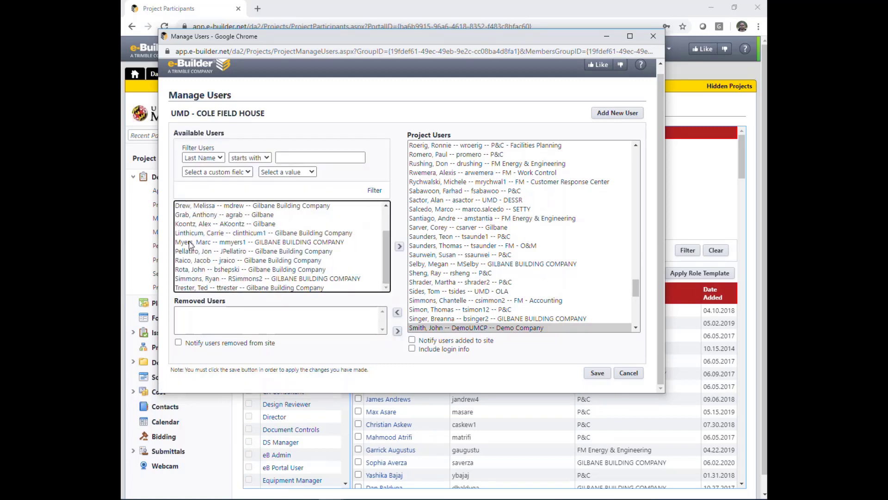
{"action": "scroll", "coordinate": [190, 245], "scroll_direction": "up", "scroll_amount": 1}
{"action": "left_click", "coordinate": [214, 235]}
{"action": "left_click", "coordinate": [216, 255]}
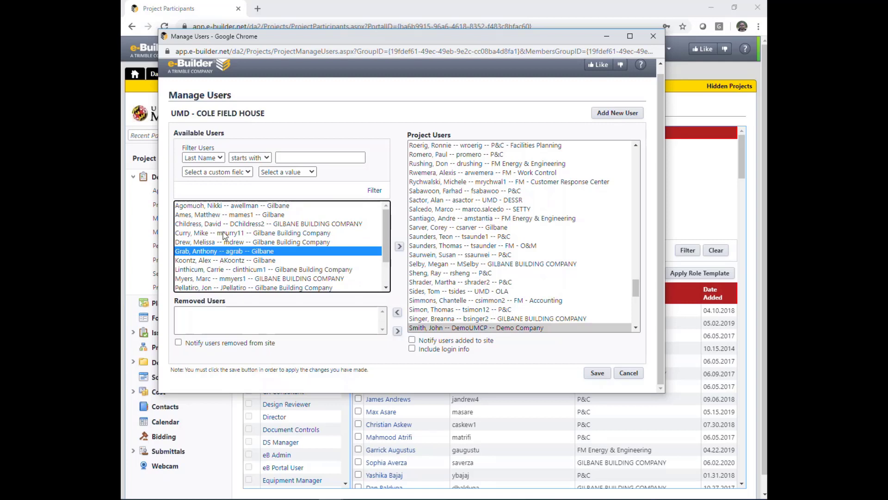
{"action": "left_click", "coordinate": [223, 235], "text": "ctrl"}
{"action": "left_click", "coordinate": [225, 206], "text": "ctrl"}
{"action": "left_click", "coordinate": [242, 287], "text": "ctrl"}
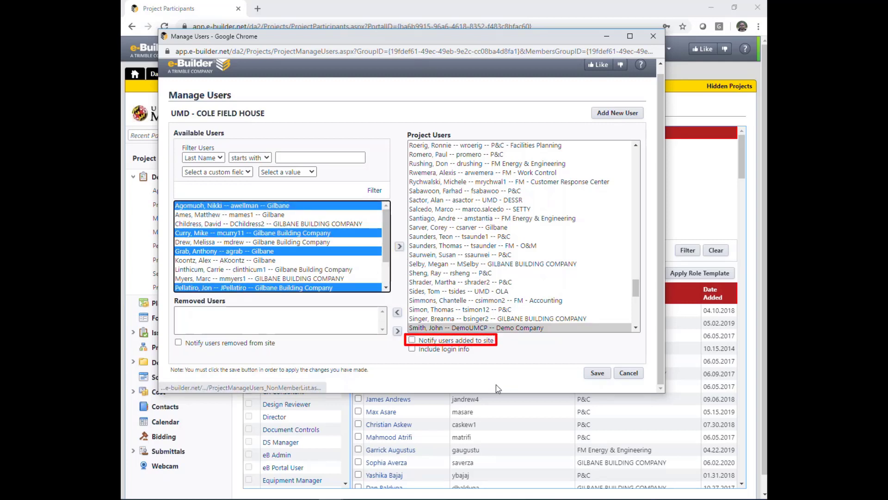
{"action": "left_click", "coordinate": [415, 340]}
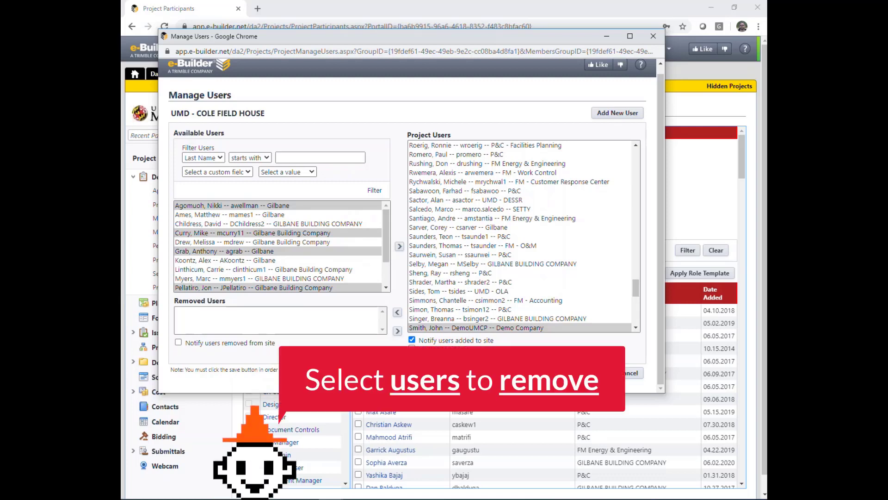
Move the Demo Company user from the project users to the removed users
{"action": "left_click", "coordinate": [440, 329]}
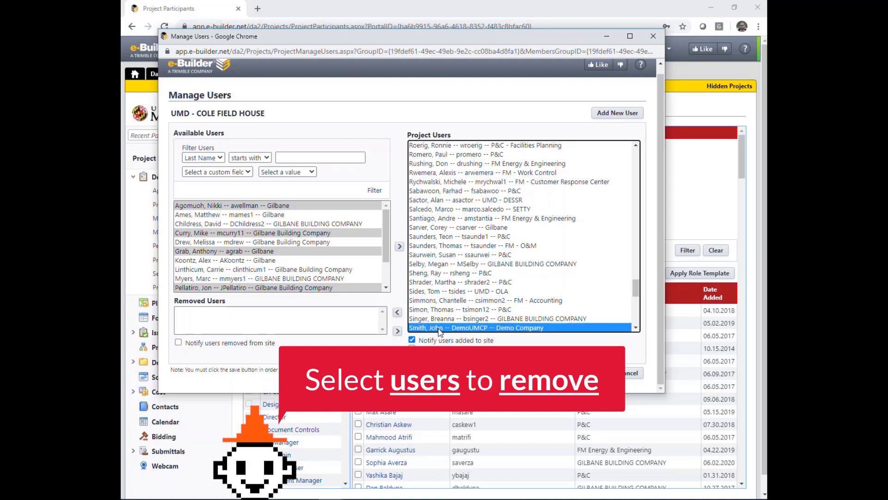
{"action": "left_click_drag", "start_coordinate": [639, 288], "coordinate": [638, 293]}
{"action": "left_click", "coordinate": [443, 283]}
{"action": "left_click", "coordinate": [443, 276]}
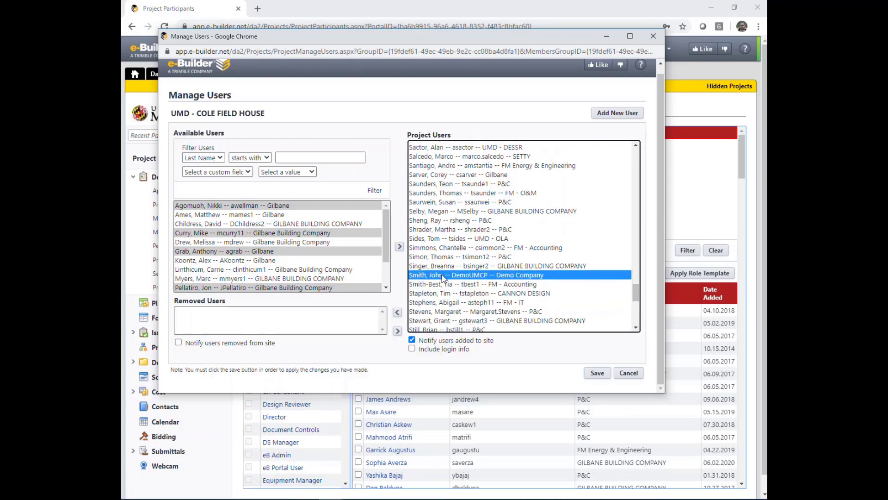
{"action": "left_click", "coordinate": [397, 318]}
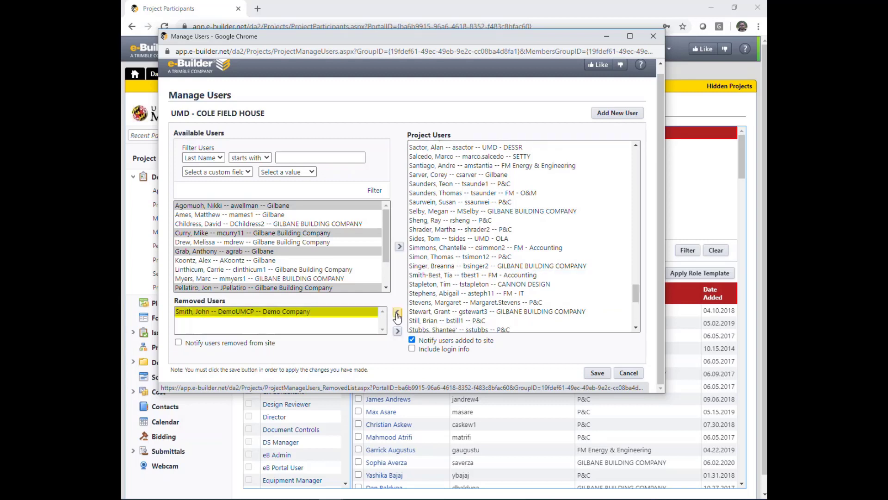